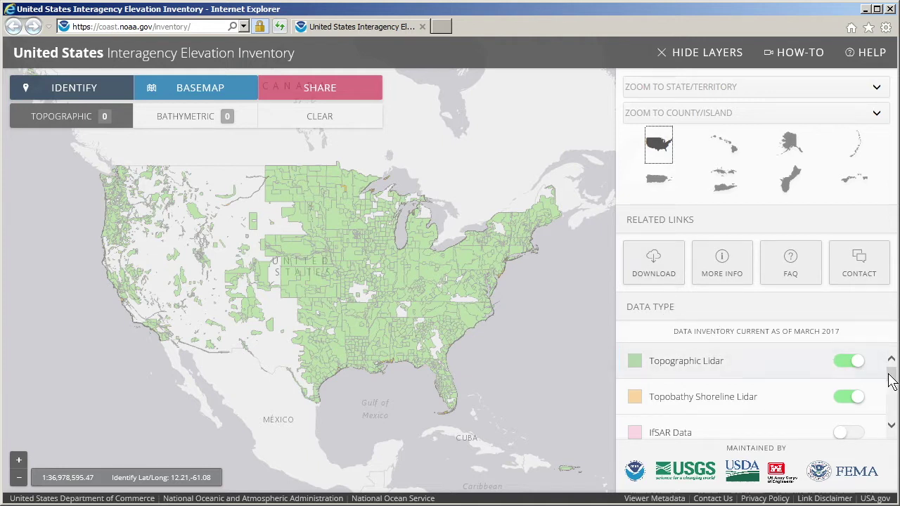
Turn off Topobathy Shoreline Lidar so only Topographic Lidar coverage shows on the map.
mouse_move(892, 380)
mouse_down()
mouse_move(893, 417)
mouse_move(893, 370)
mouse_move(893, 399)
mouse_move(893, 377)
mouse_up()
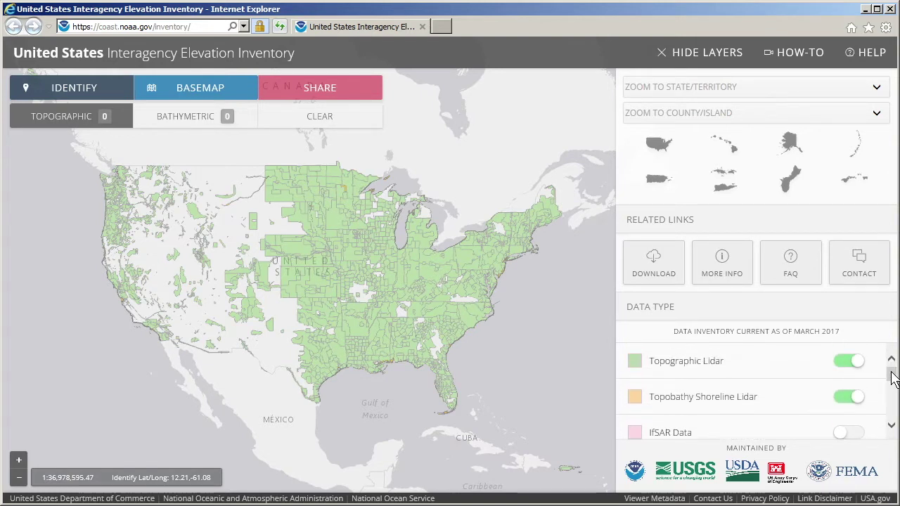
click(859, 398)
click(856, 367)
click(857, 367)
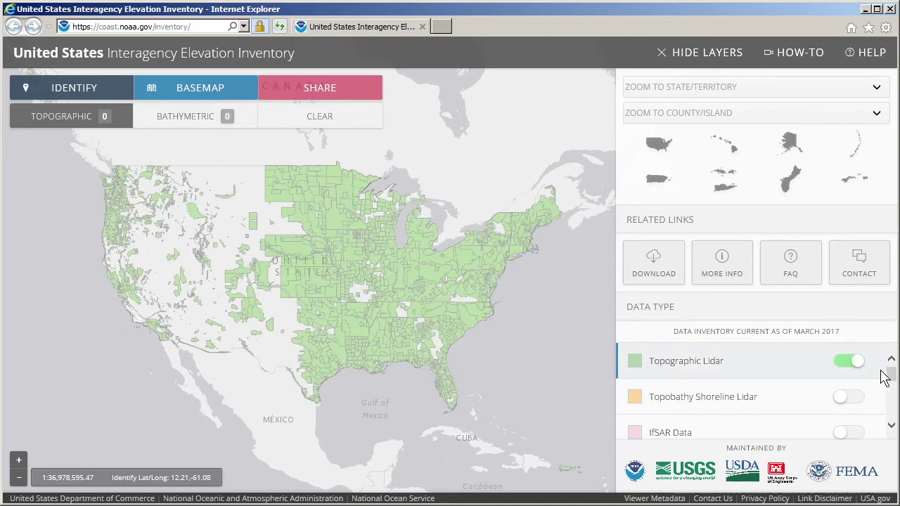
drag(891, 377, 892, 388)
Hide Bathymetric Lidar and identify datasets at a Colorado point to view the 2013 South Platte River Flood Area 2 Lidar details.
click(859, 394)
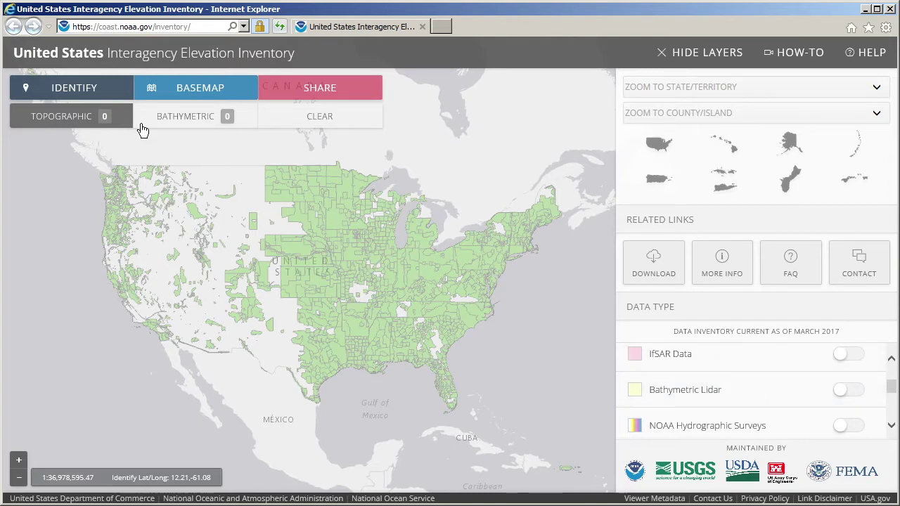
click(99, 90)
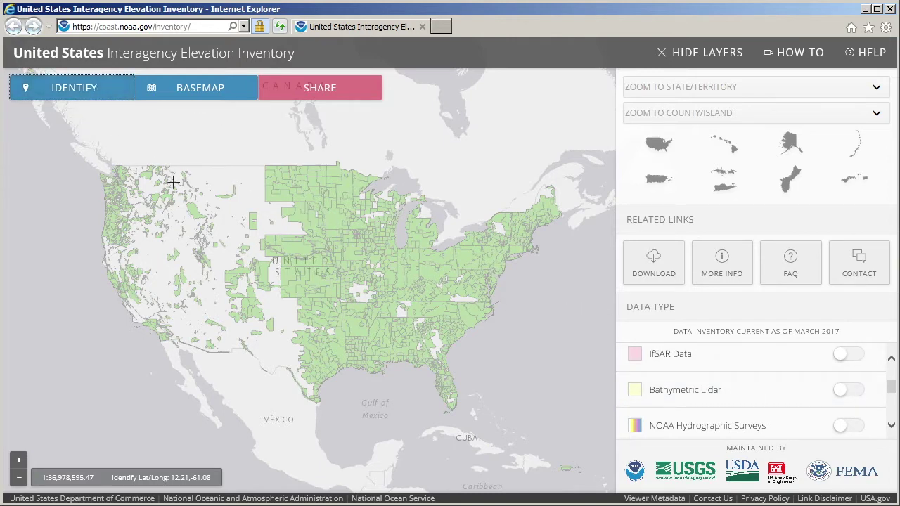
scroll(281, 258, up, 1)
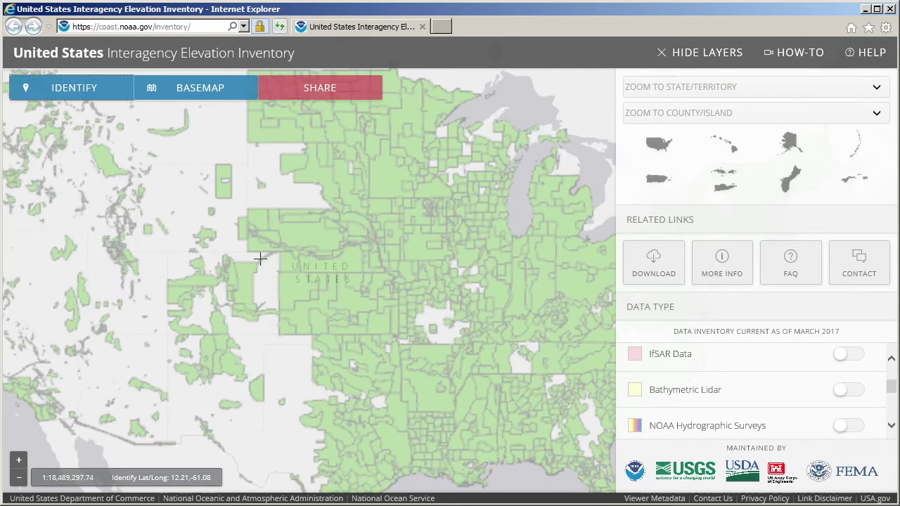
scroll(176, 270, up, 3)
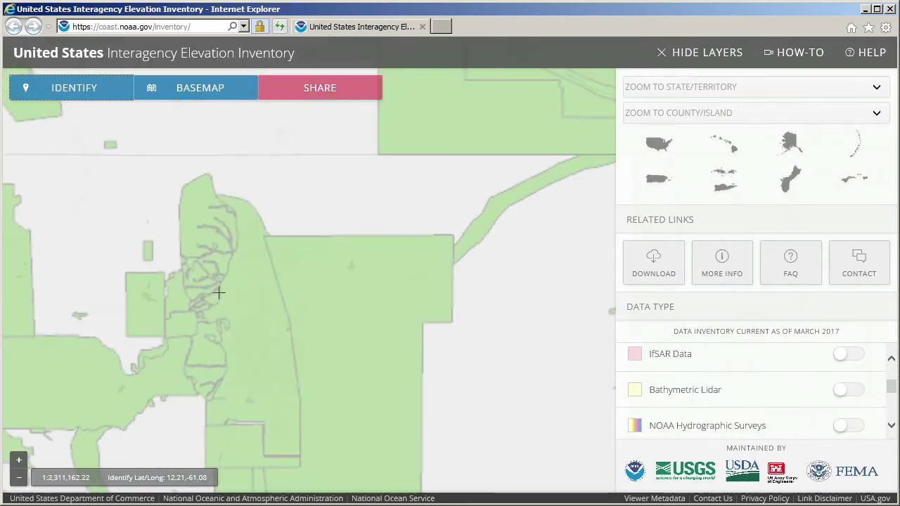
click(218, 293)
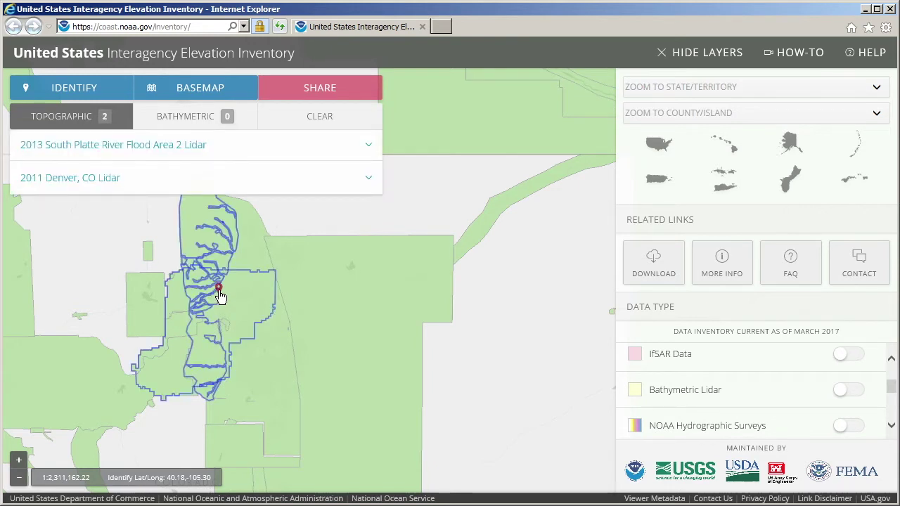
click(368, 148)
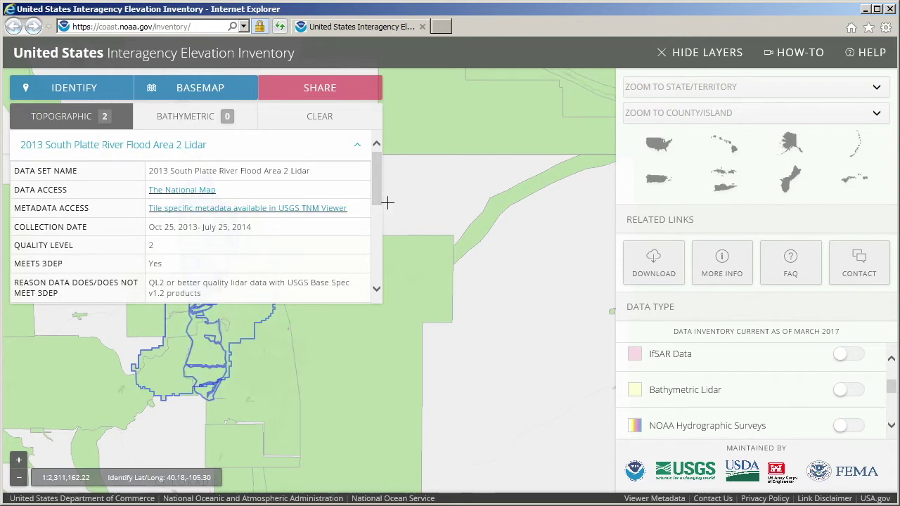
click(864, 9)
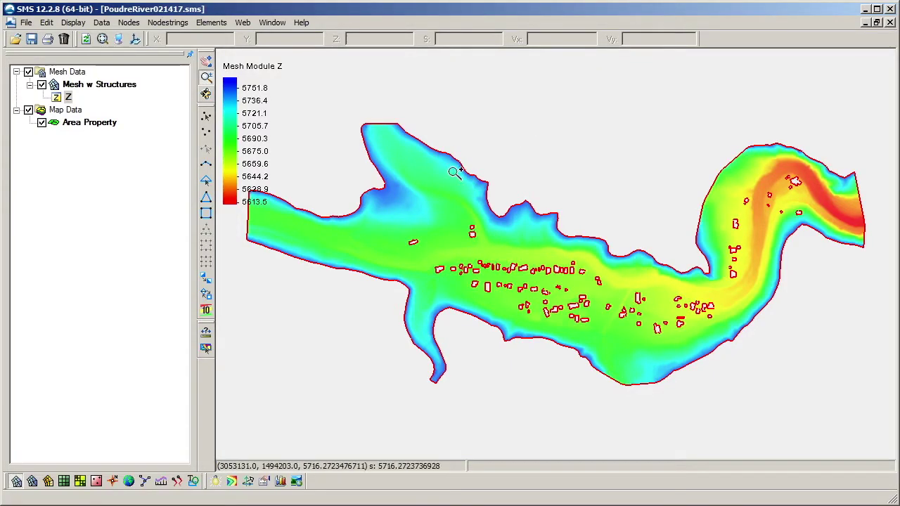
Open merged.las from the Terrain folder.
click(26, 23)
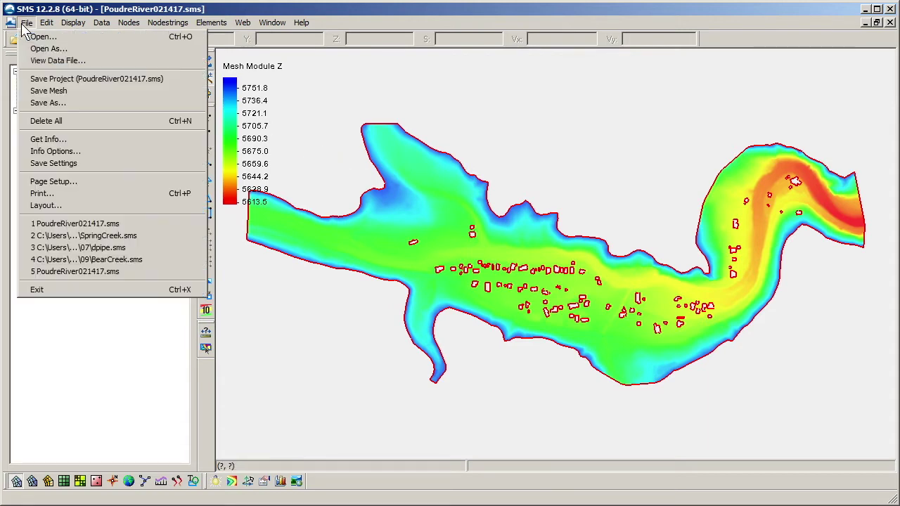
click(34, 37)
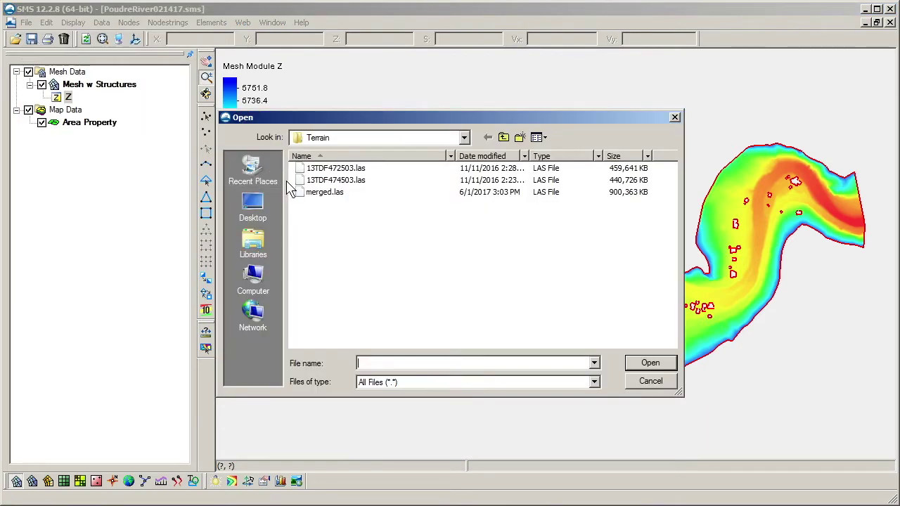
click(313, 192)
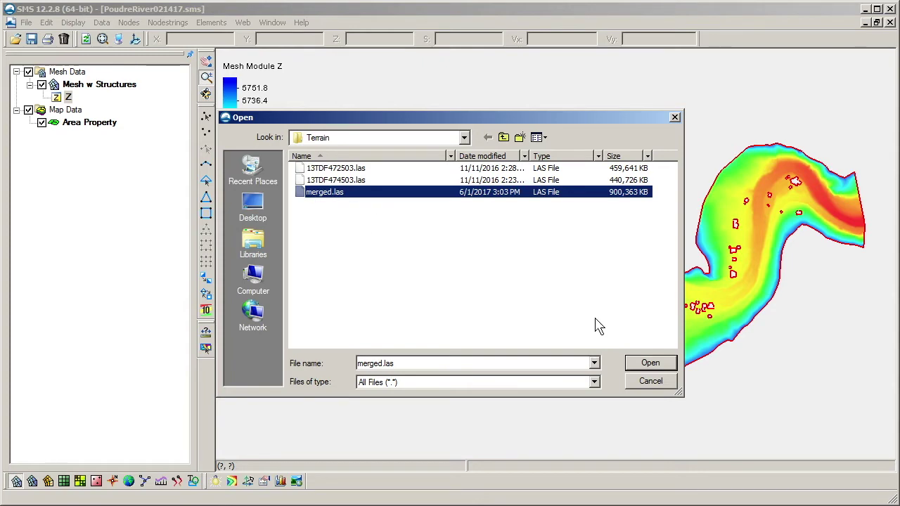
click(642, 372)
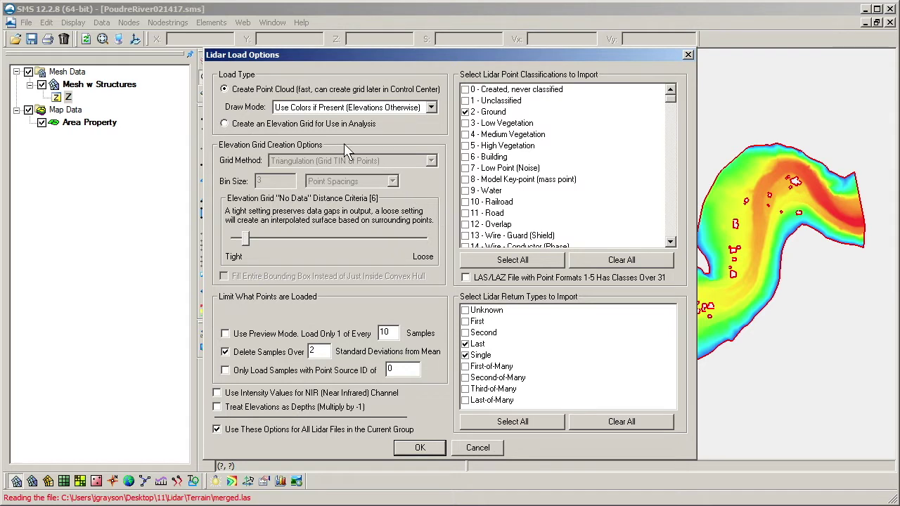
click(247, 125)
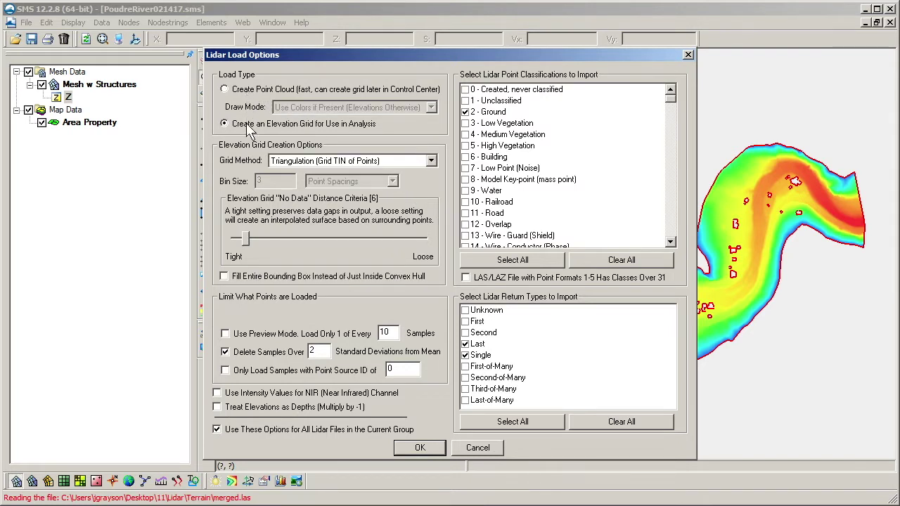
click(253, 90)
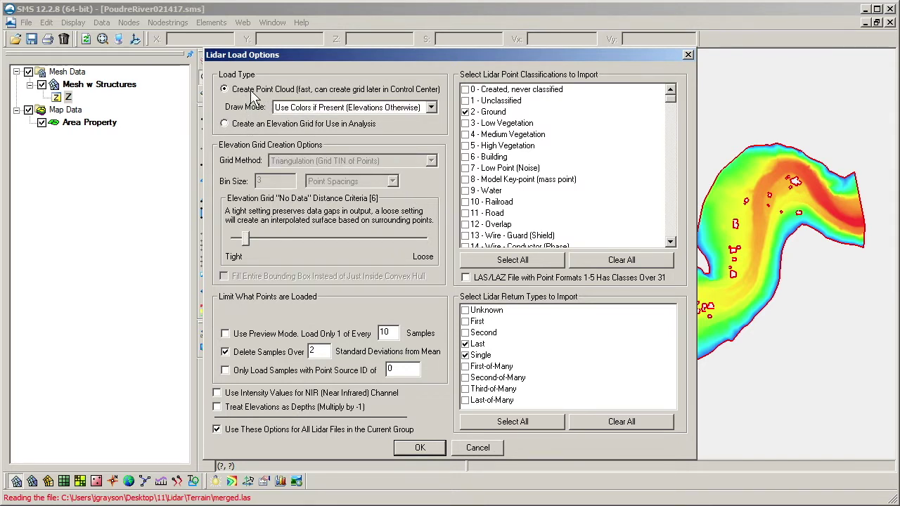
click(255, 132)
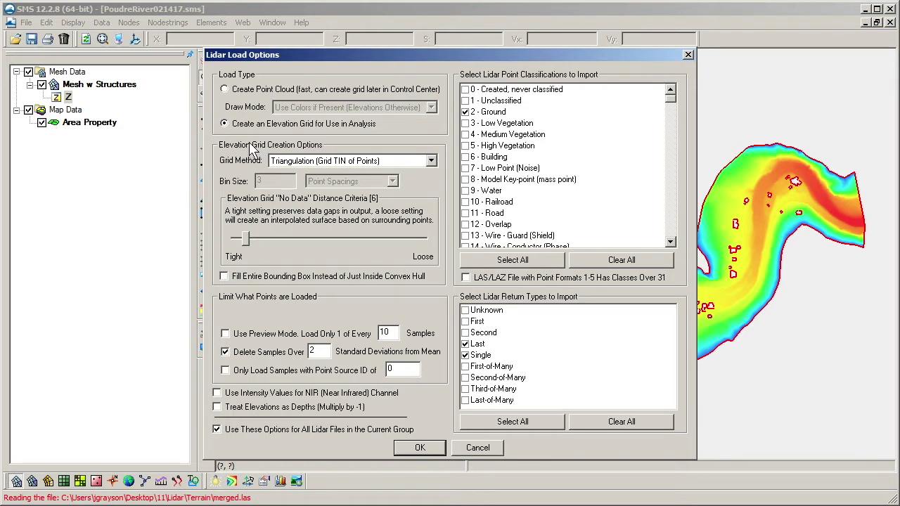
click(234, 91)
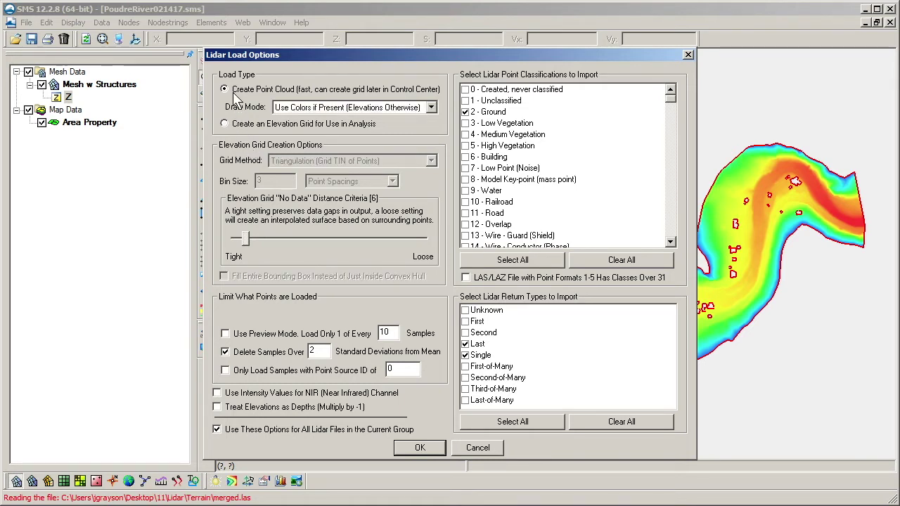
Load merged.las as a point cloud with Ground, Low Vegetation, Building, Water and Road classes, keeping outliers.
click(465, 123)
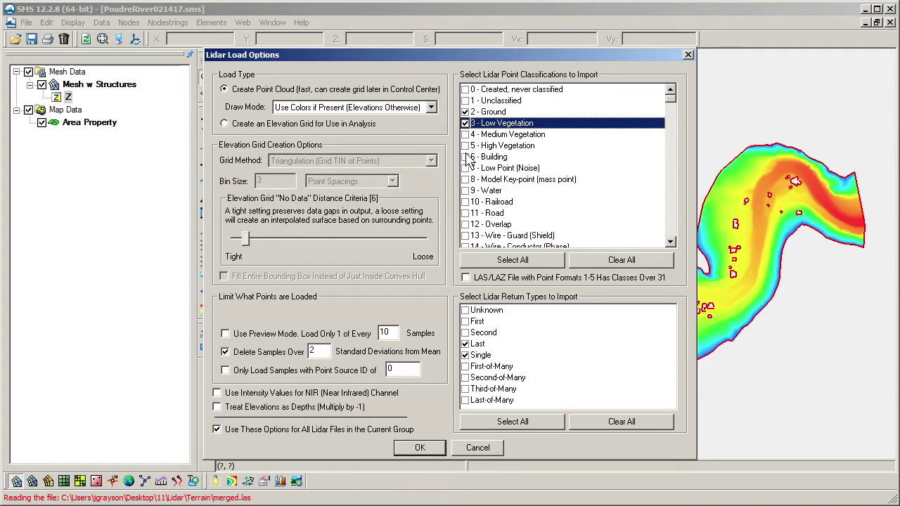
click(465, 157)
click(465, 191)
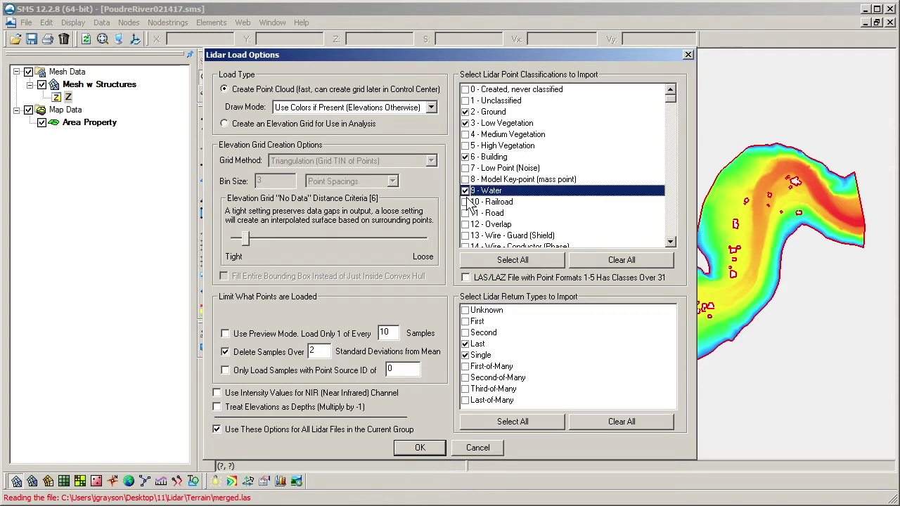
click(465, 213)
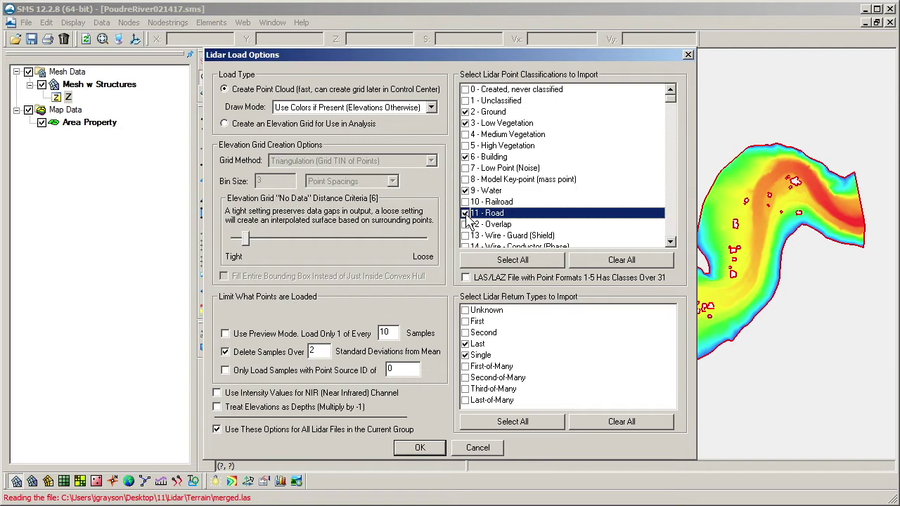
click(480, 195)
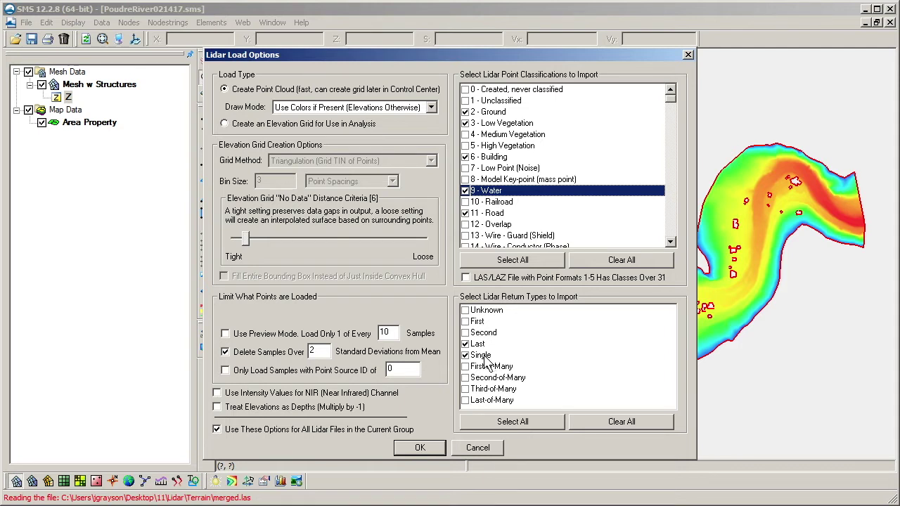
click(264, 432)
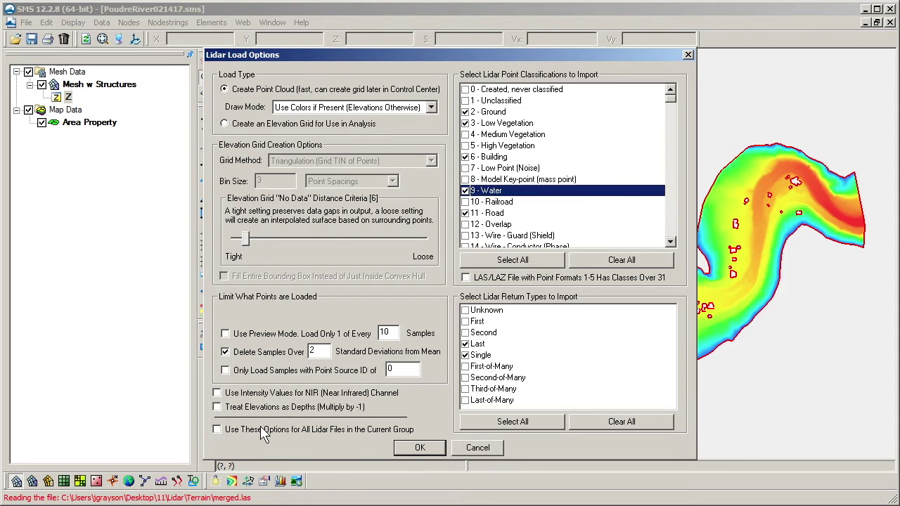
click(250, 354)
click(431, 450)
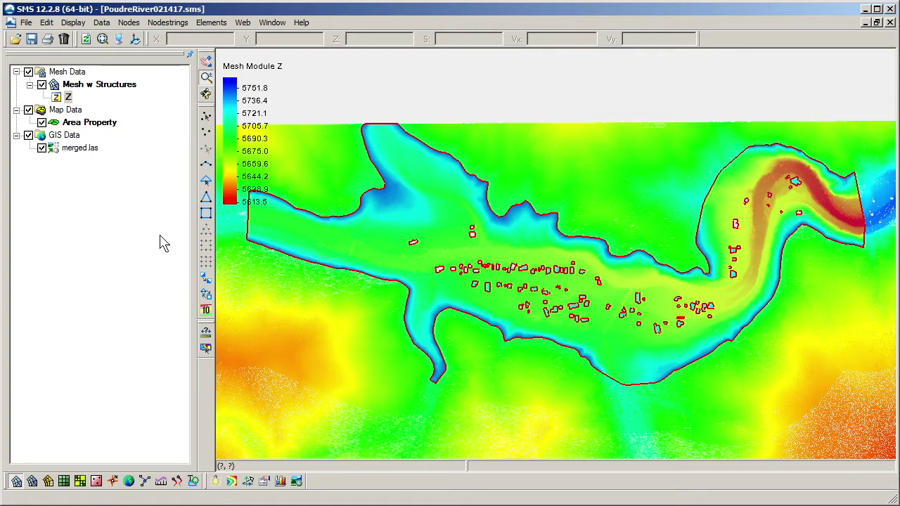
Convert the GIS merged.las layer into a 2D scatter set.
right_click(71, 158)
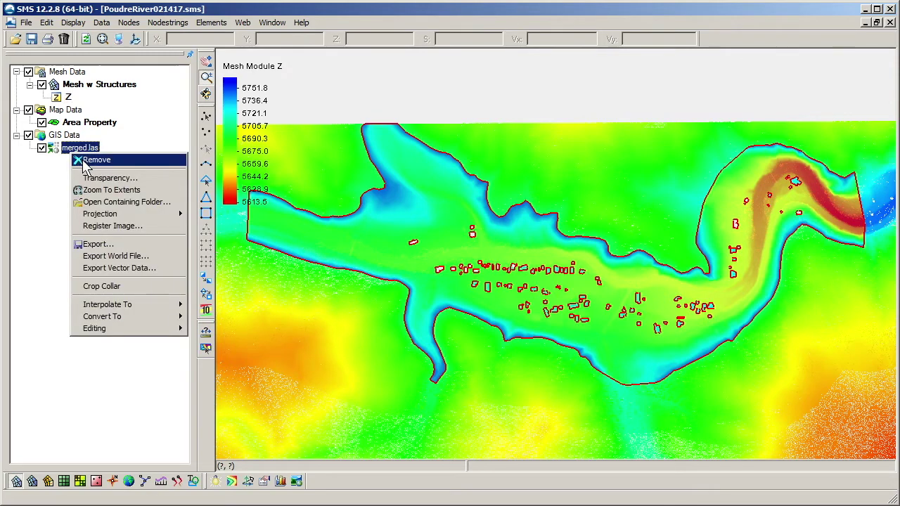
mouse_move(145, 317)
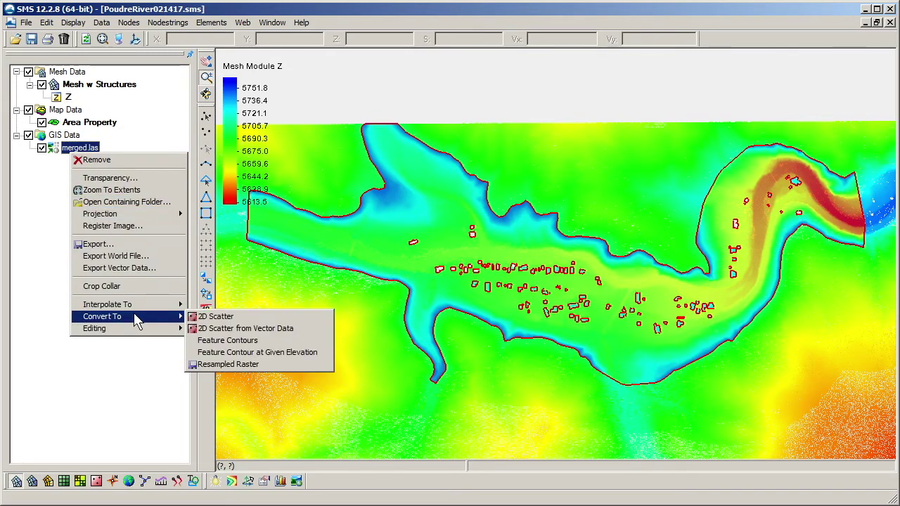
click(216, 318)
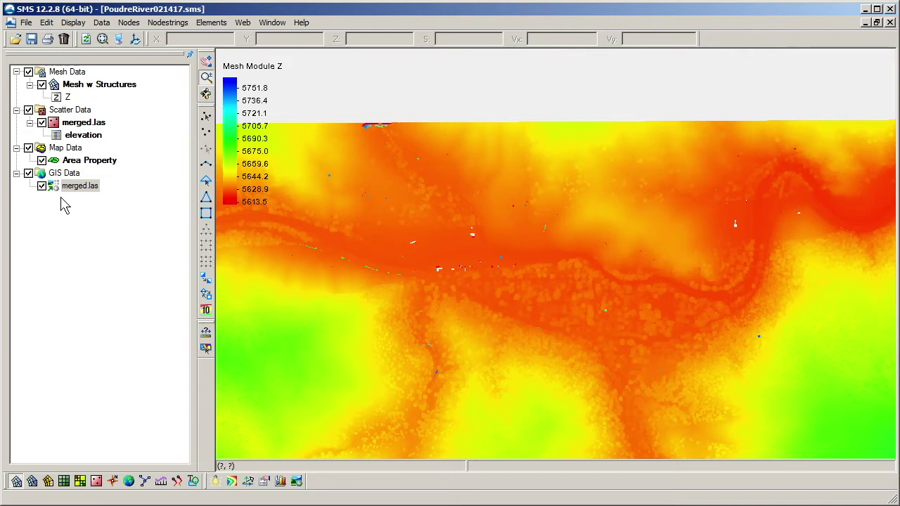
Hide the mesh, map and GIS data, leaving only the merged.las scatter set displayed.
click(42, 184)
click(41, 84)
click(83, 123)
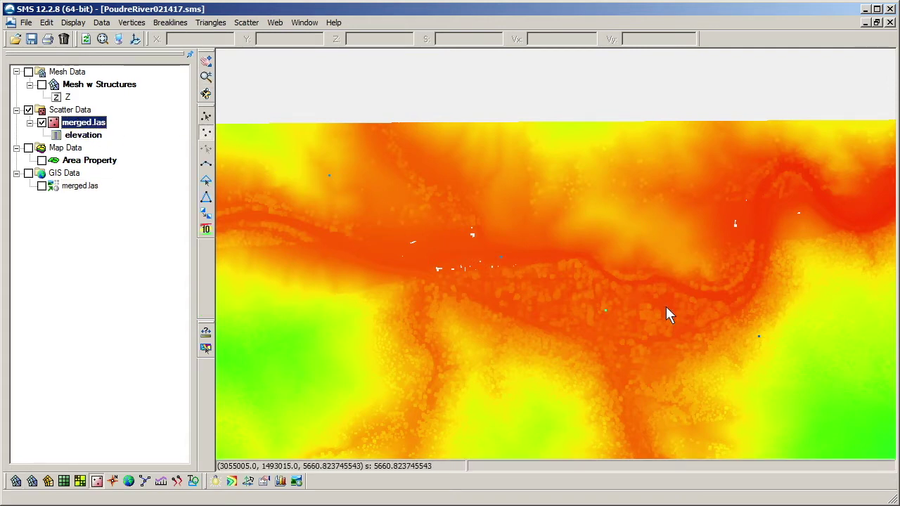
click(206, 116)
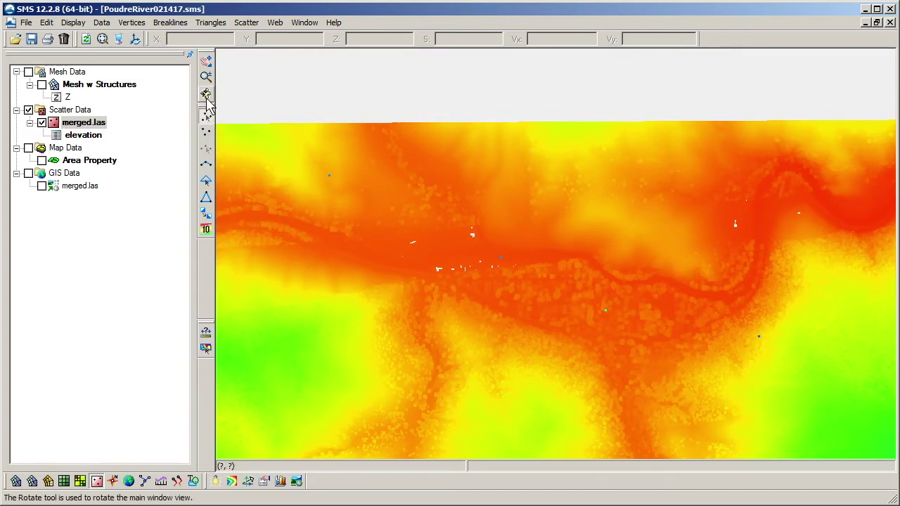
click(206, 95)
Tilt the view sideways and delete the two groups of stray points floating above the terrain.
drag(269, 299, 257, 161)
click(206, 116)
drag(643, 127, 337, 243)
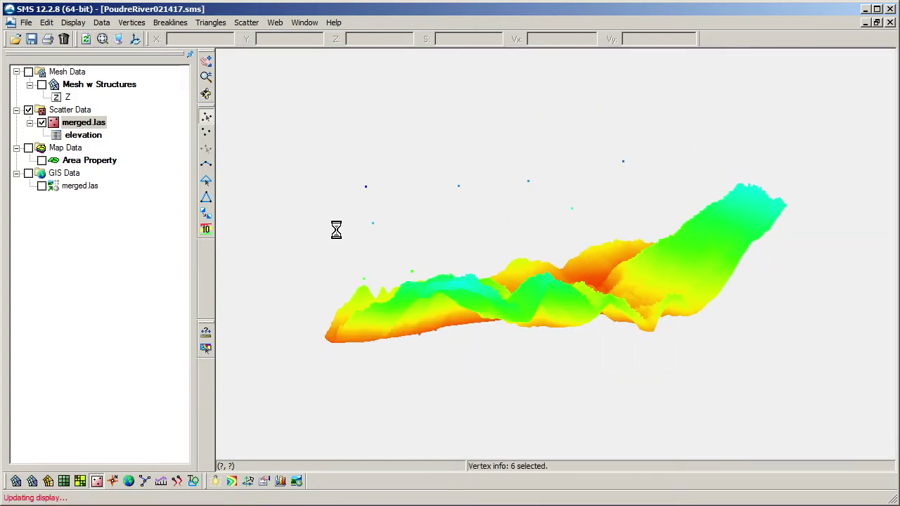
key(Delete)
key(Return)
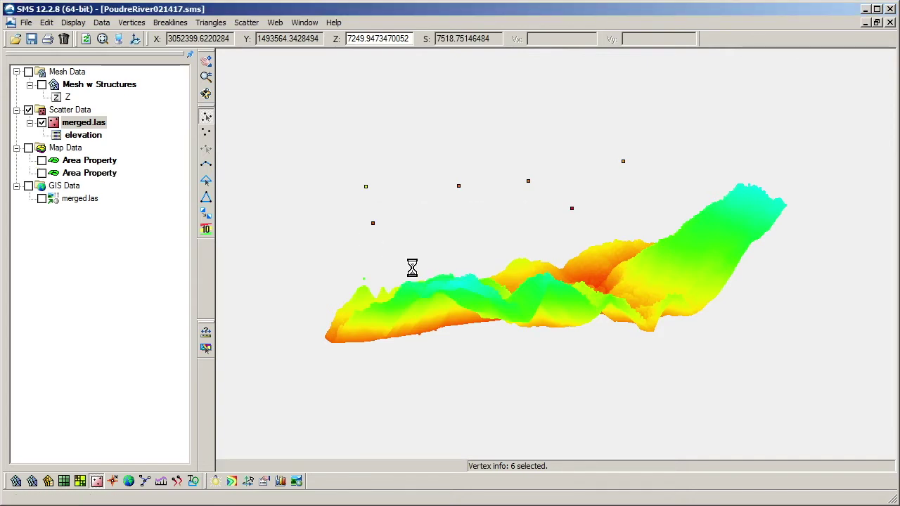
drag(420, 255, 345, 274)
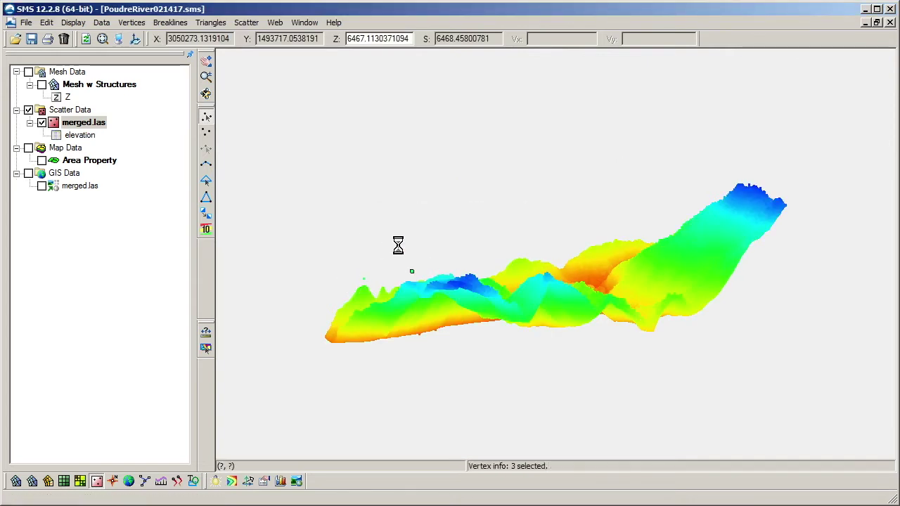
key(Delete)
click(428, 293)
click(246, 22)
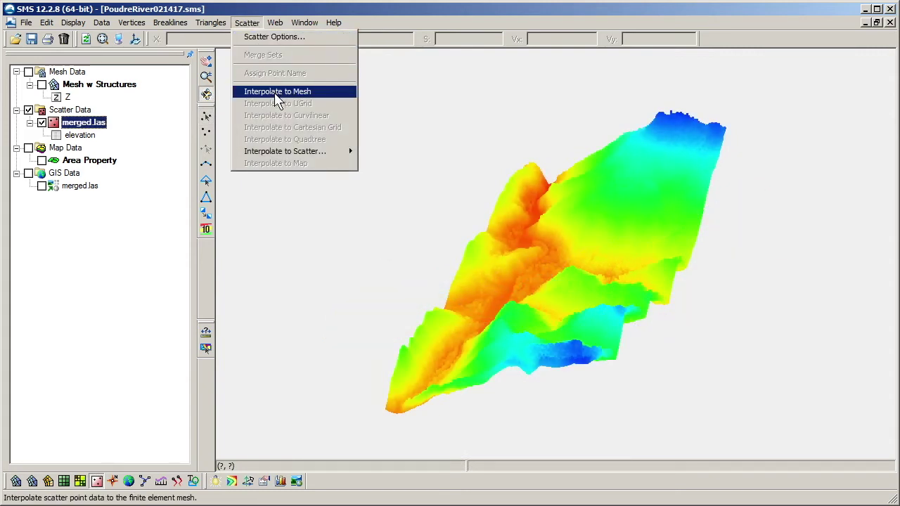
Interpolate the scatter elevations to the mesh as elevation_interp_scatter, then hide the scatter set in plan view.
click(276, 92)
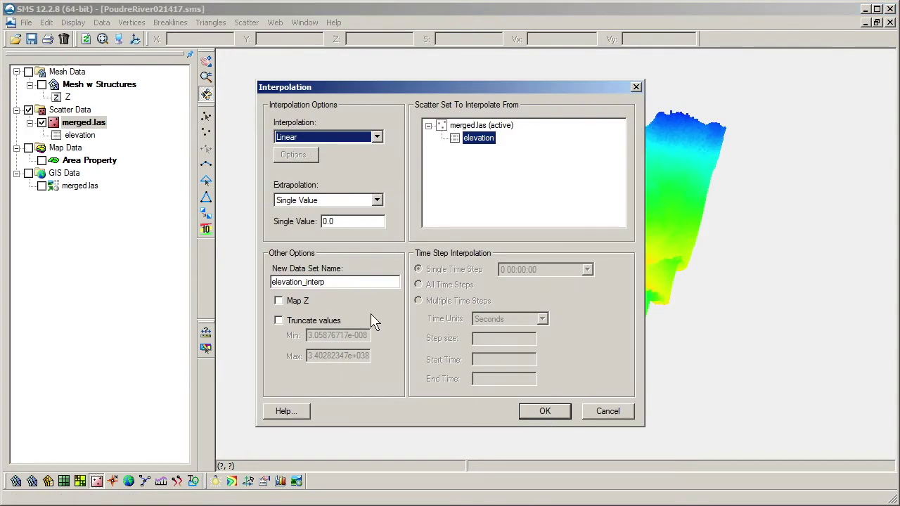
click(360, 284)
text(_scatter)
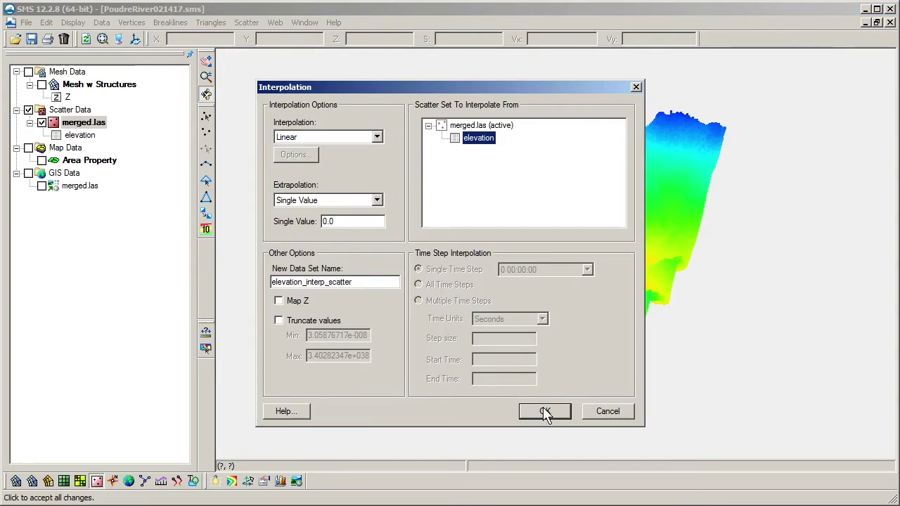
click(545, 411)
click(136, 39)
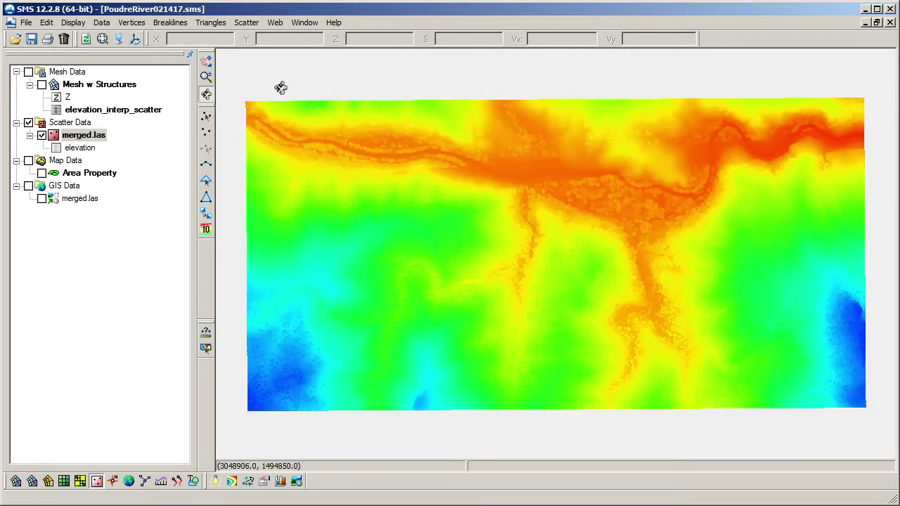
click(42, 135)
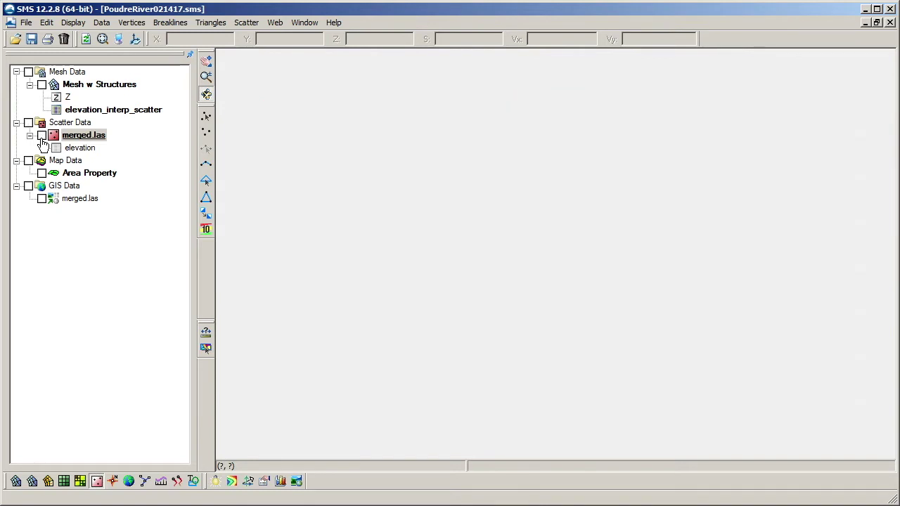
Remove the GIS merged.las layer and reopen merged.las as an elevation grid.
right_click(58, 200)
click(65, 208)
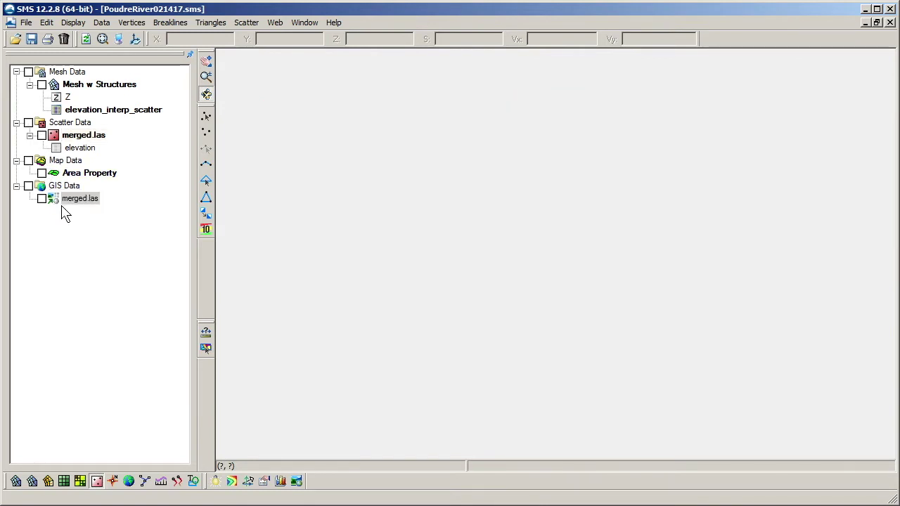
click(16, 39)
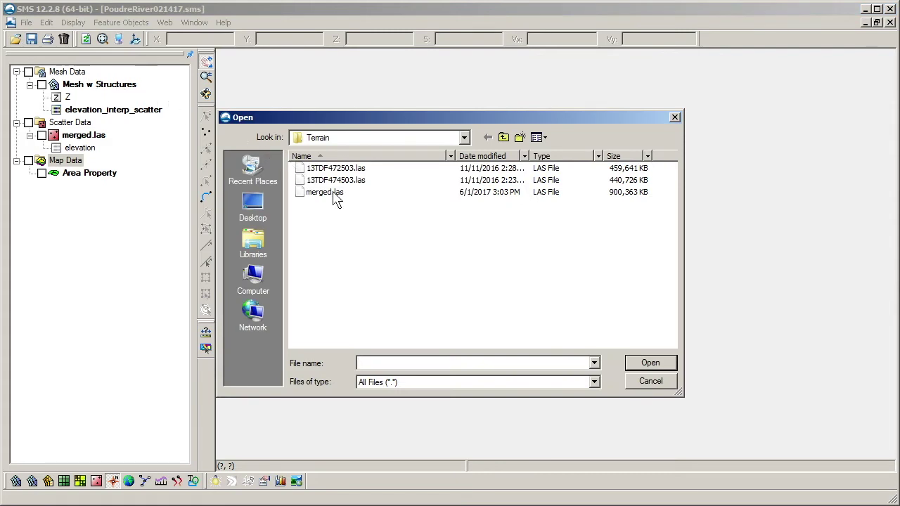
click(334, 197)
click(632, 367)
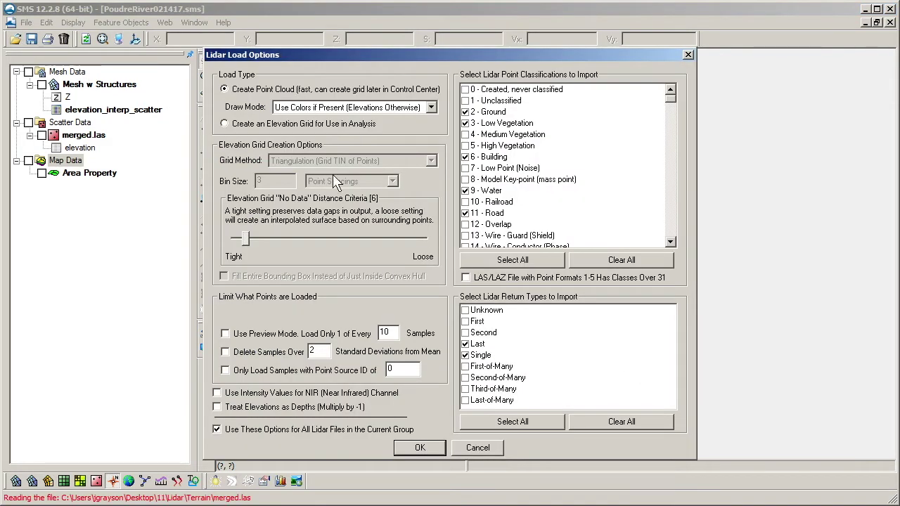
click(225, 124)
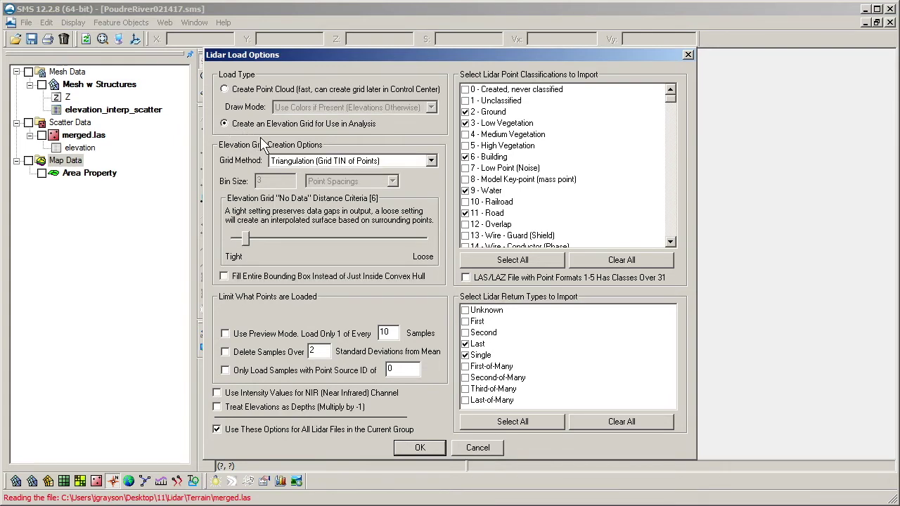
click(420, 447)
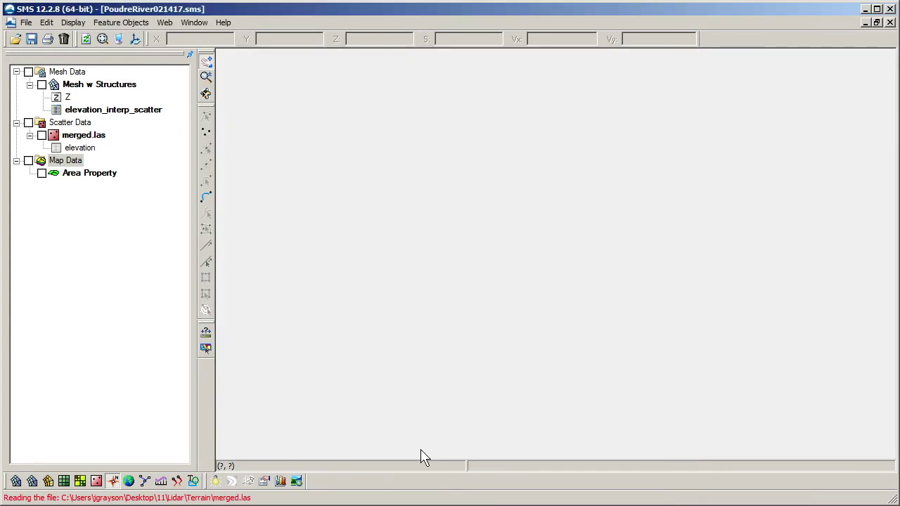
Interpolate the merged.las raster onto the 2D mesh, hiding the raster and showing the mesh.
right_click(90, 203)
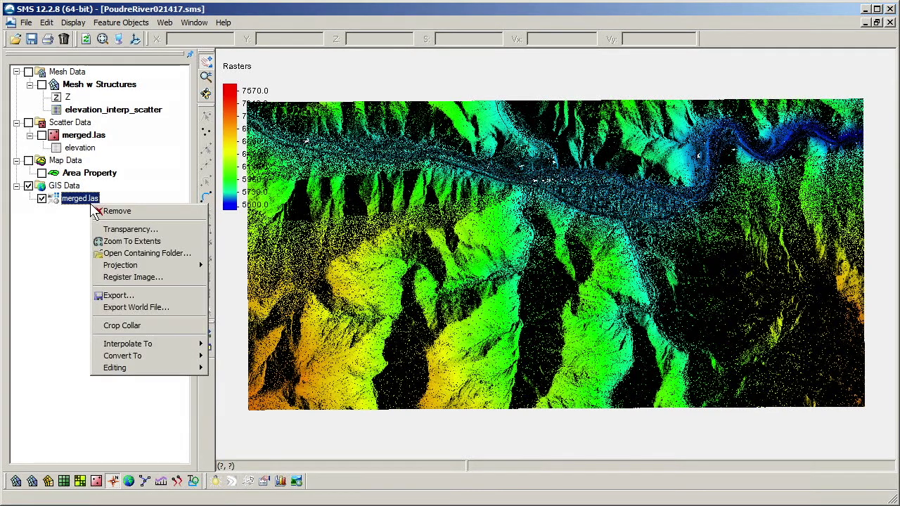
mouse_move(162, 344)
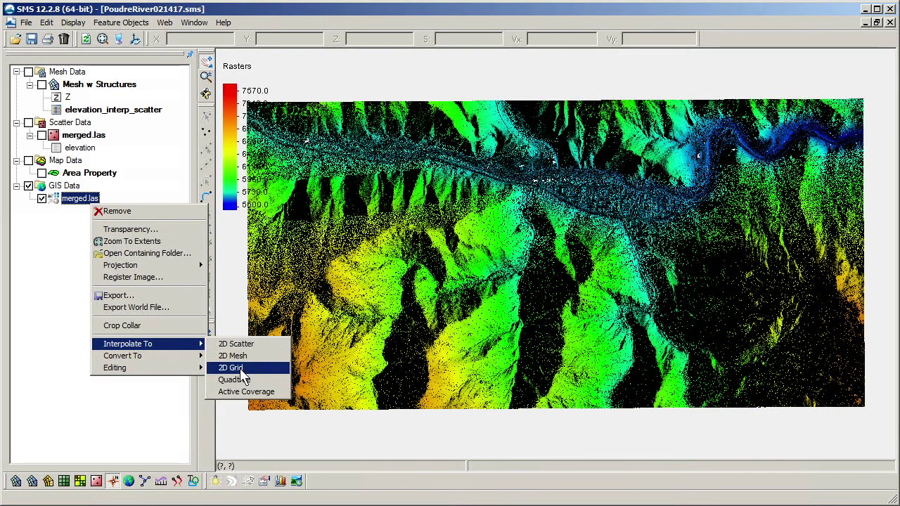
click(236, 356)
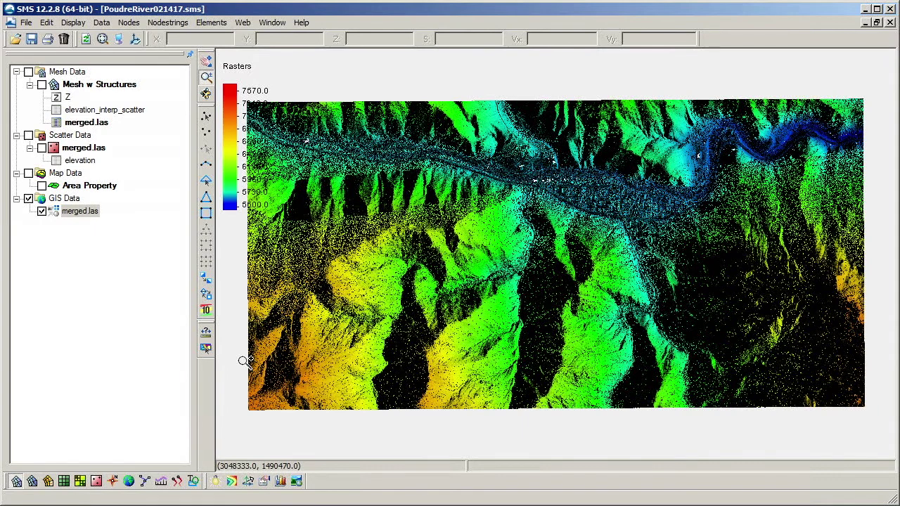
click(41, 211)
click(42, 84)
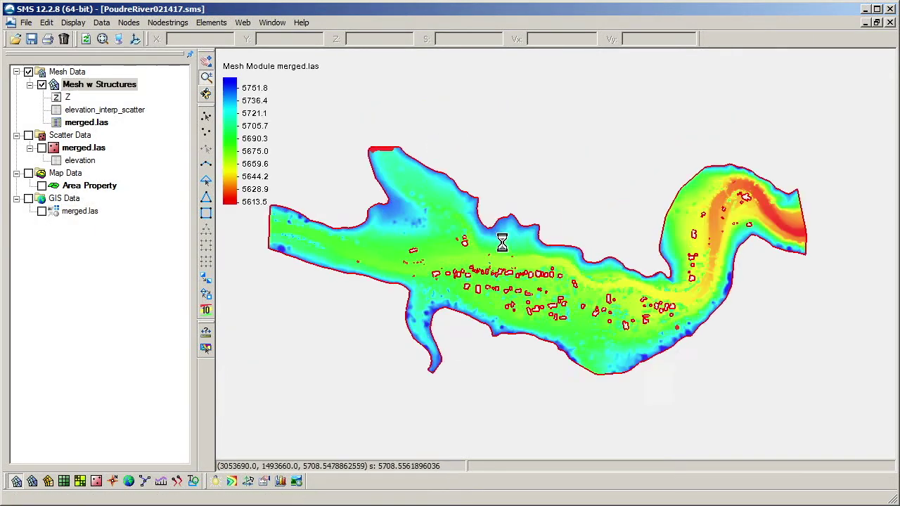
click(95, 112)
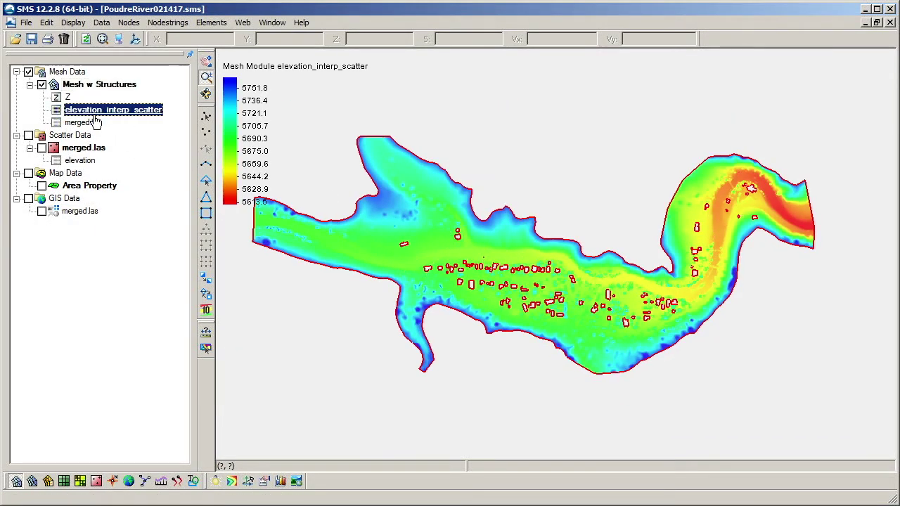
click(96, 123)
key(Up)
click(97, 123)
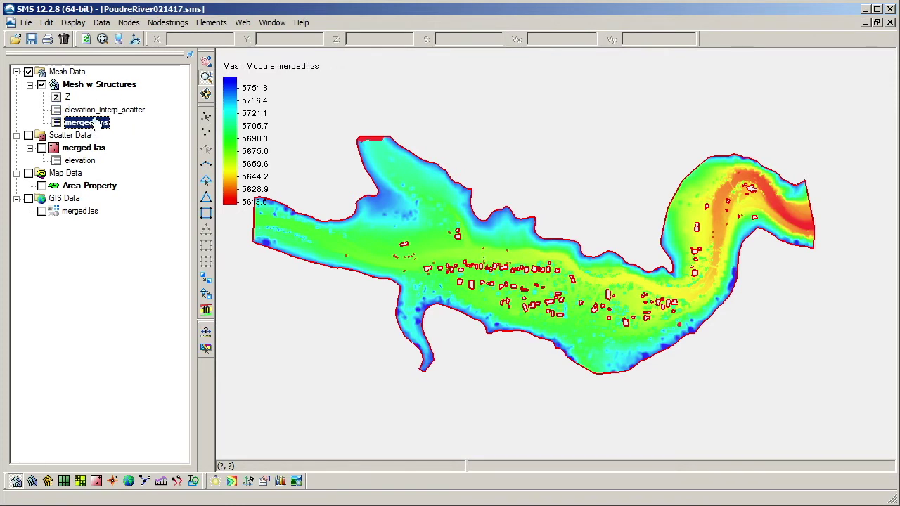
key(Up)
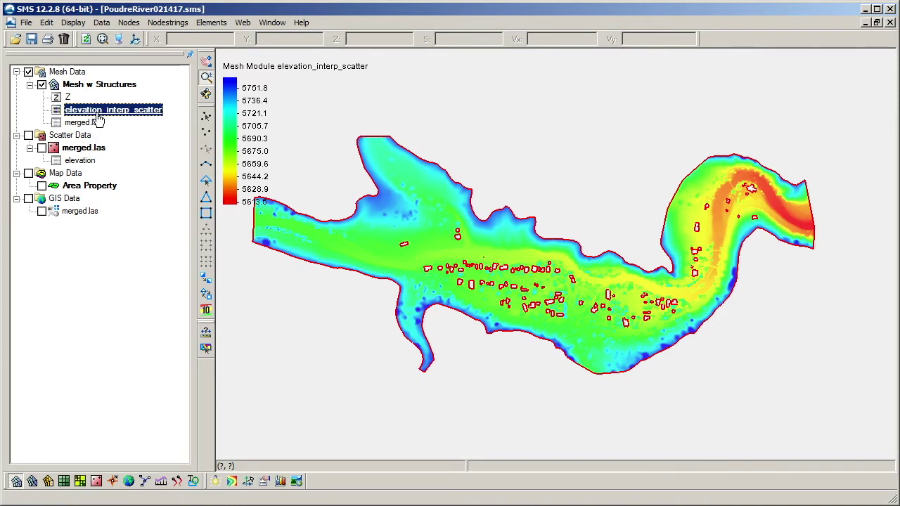
Map elevation_interp_scatter onto the mesh elevations as new_elevation and inspect it in an oblique 3-D view.
click(103, 23)
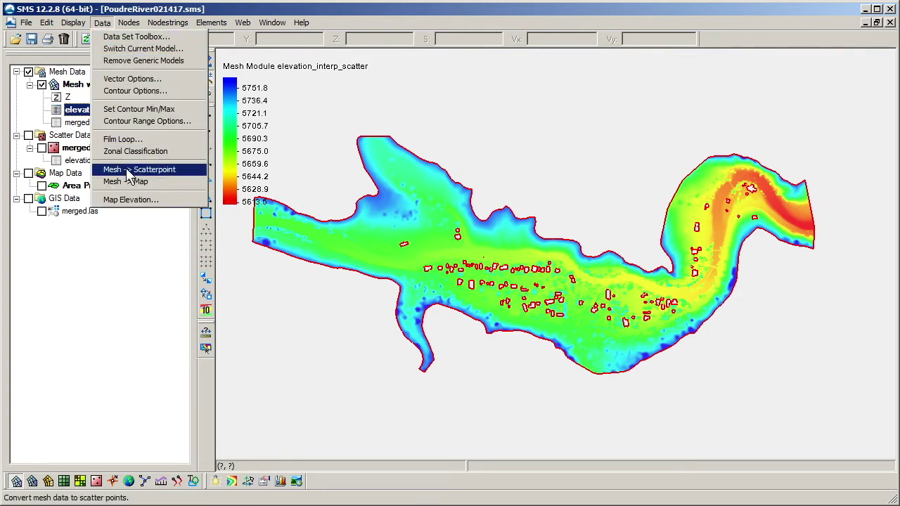
click(130, 201)
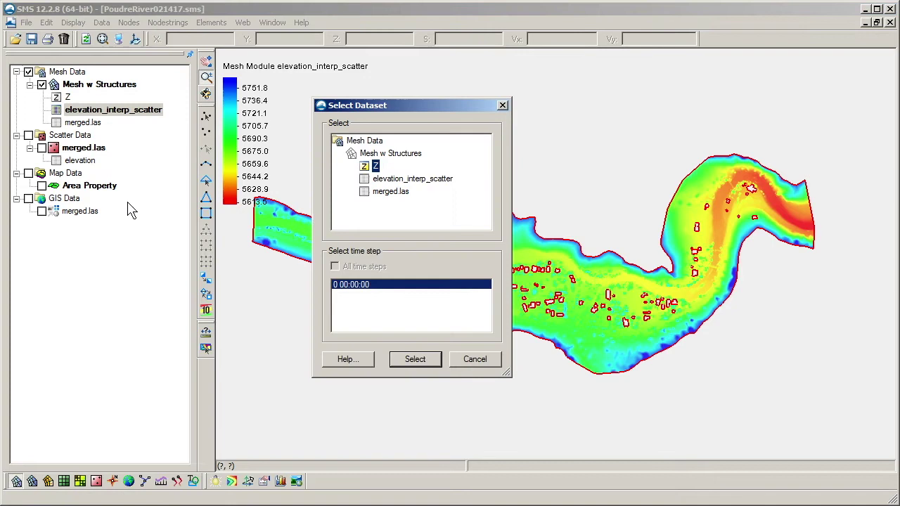
click(383, 182)
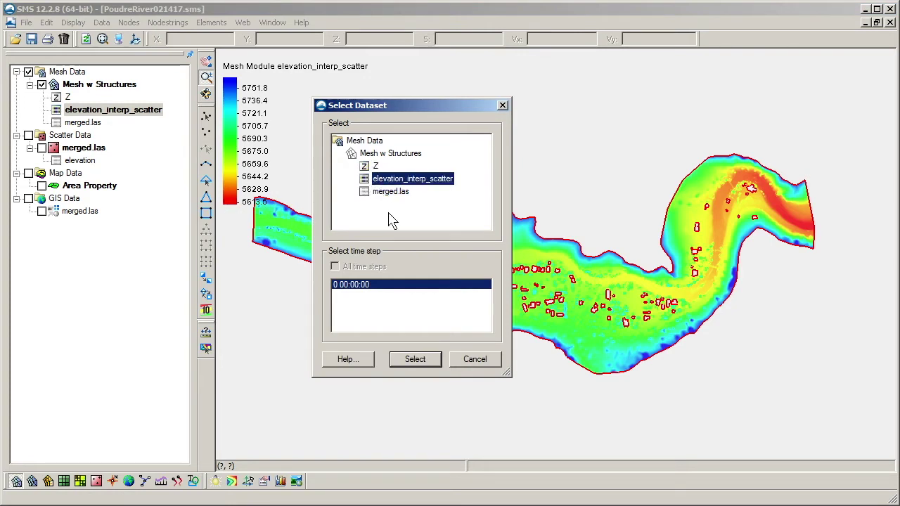
click(425, 360)
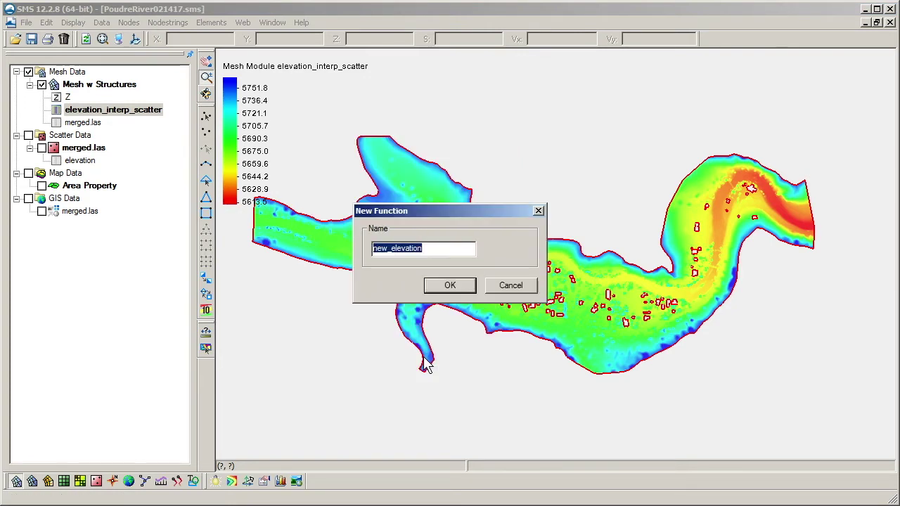
click(450, 287)
click(206, 94)
drag(394, 211, 307, 282)
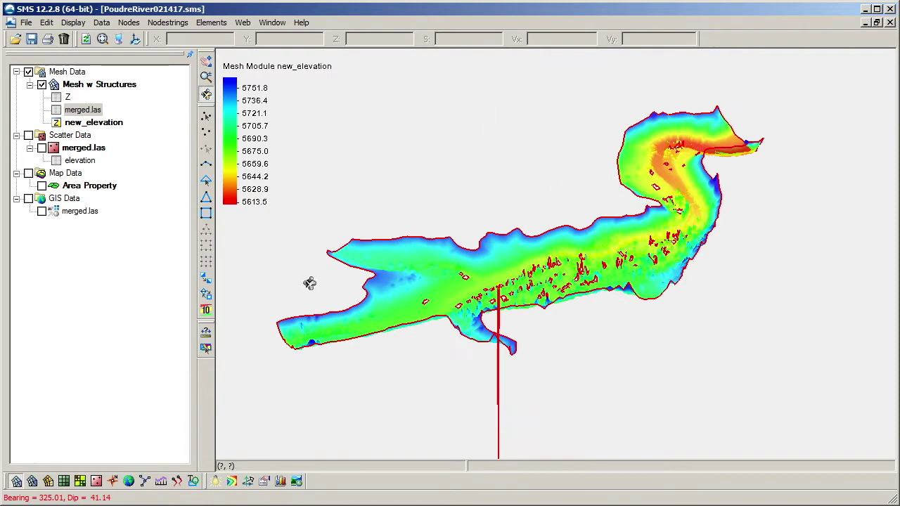
click(135, 40)
Map the merged.las raster elevations onto the mesh as new_elevation (2), then tilt the view to inspect it.
click(101, 23)
click(143, 211)
click(390, 179)
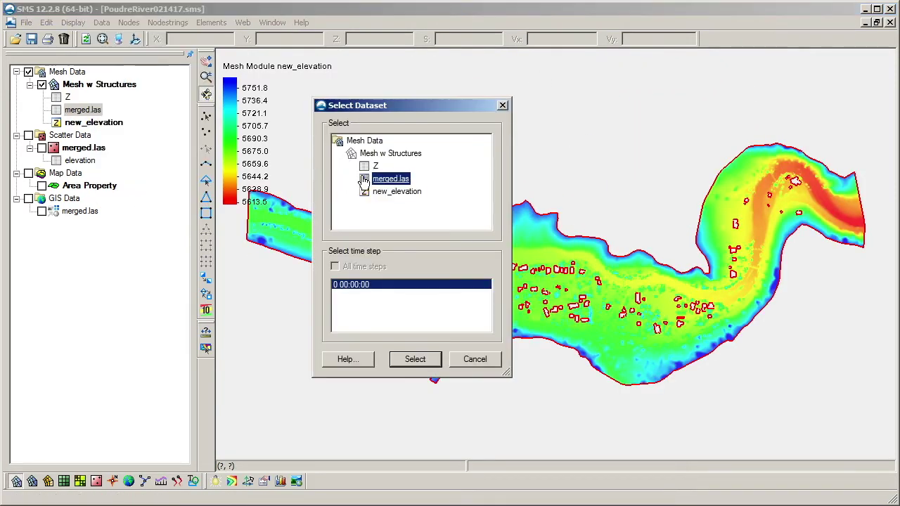
click(423, 362)
click(458, 283)
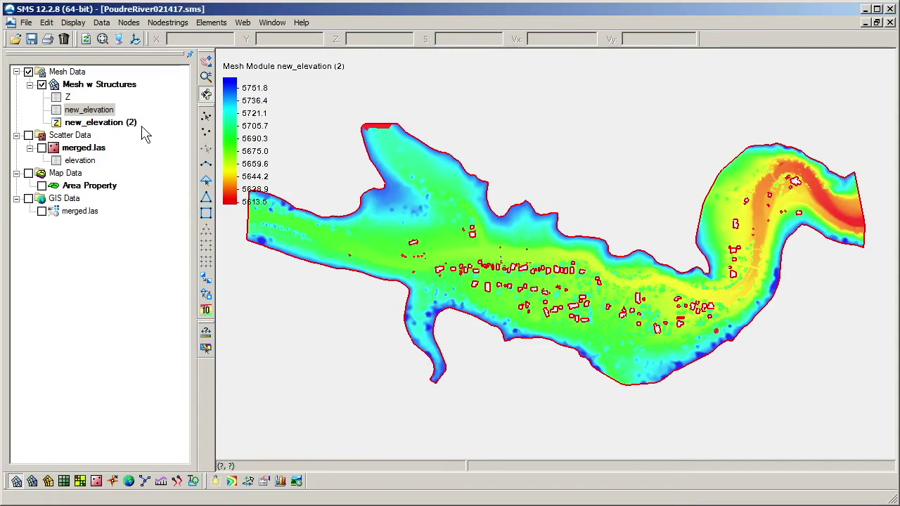
drag(316, 232, 342, 141)
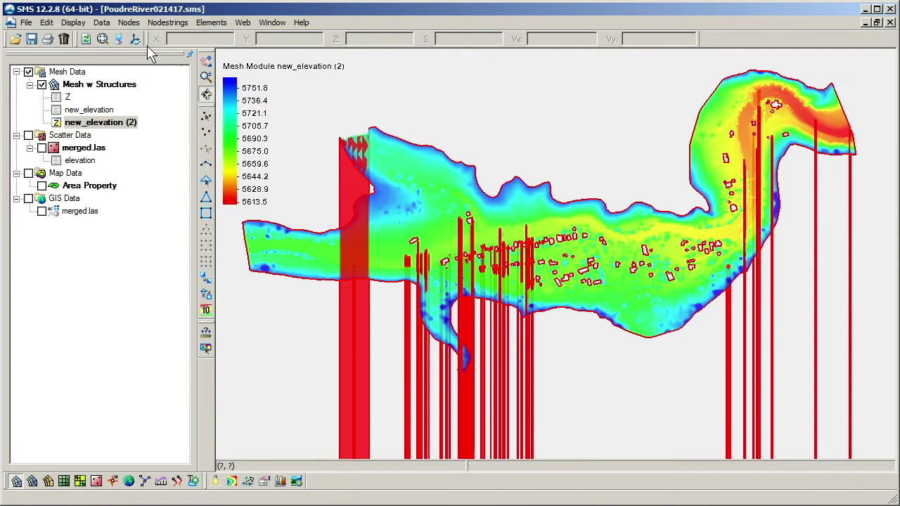
click(135, 38)
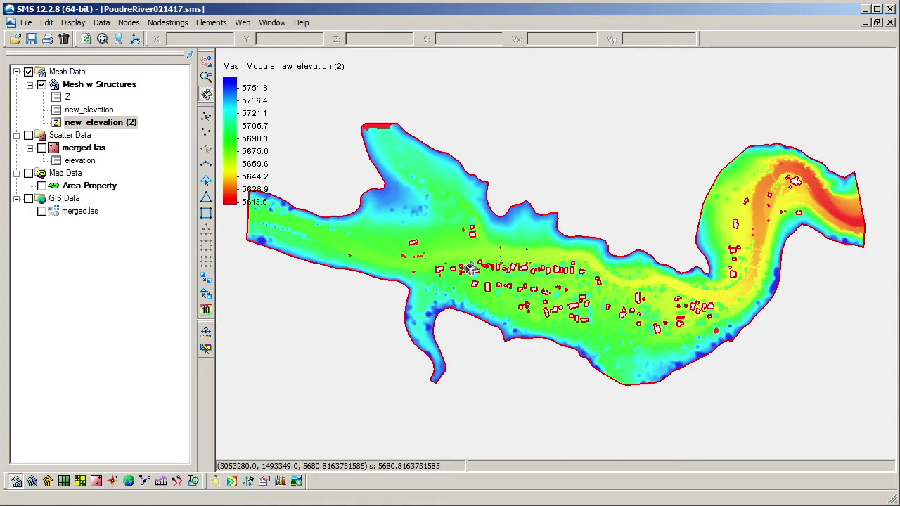
Map the original Z dataset onto the mesh elevations as new_elevation (3).
click(101, 22)
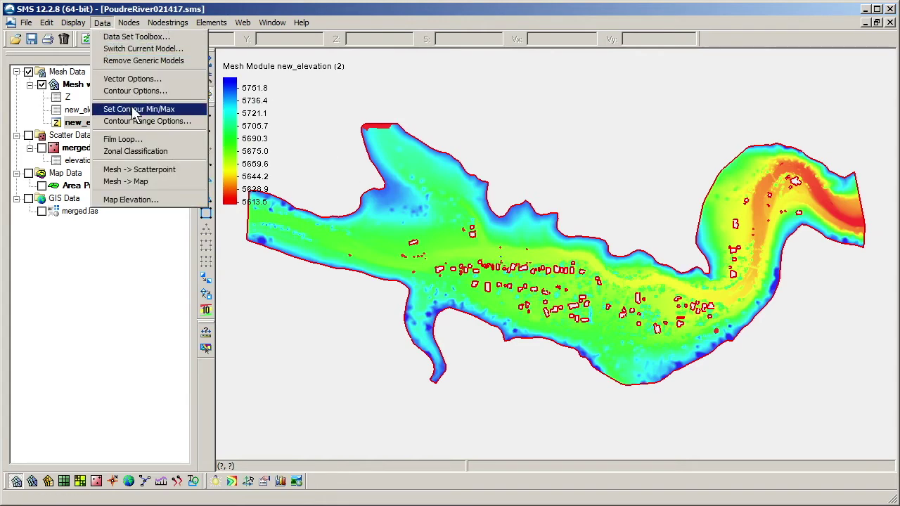
click(164, 206)
click(363, 169)
click(409, 363)
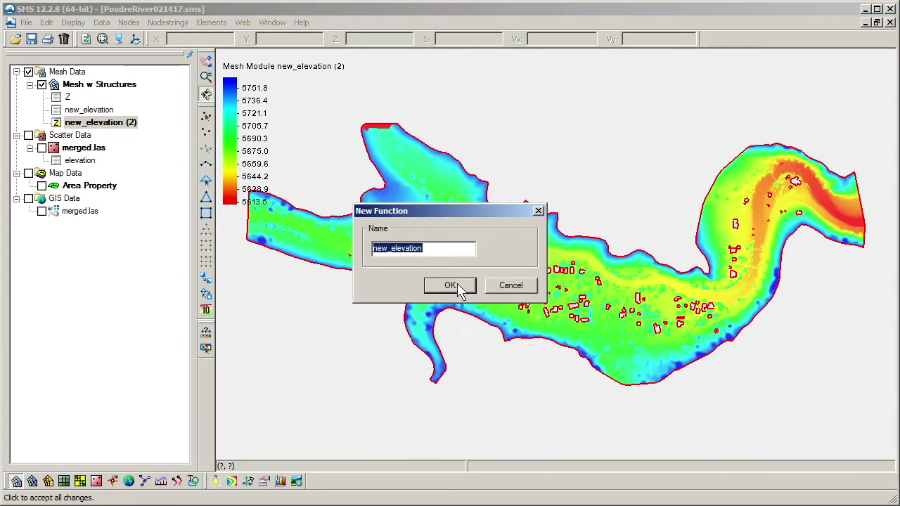
click(458, 285)
Frame and tilt the mesh in 3-D, return to plan view, and hide Mesh w Structures.
click(102, 38)
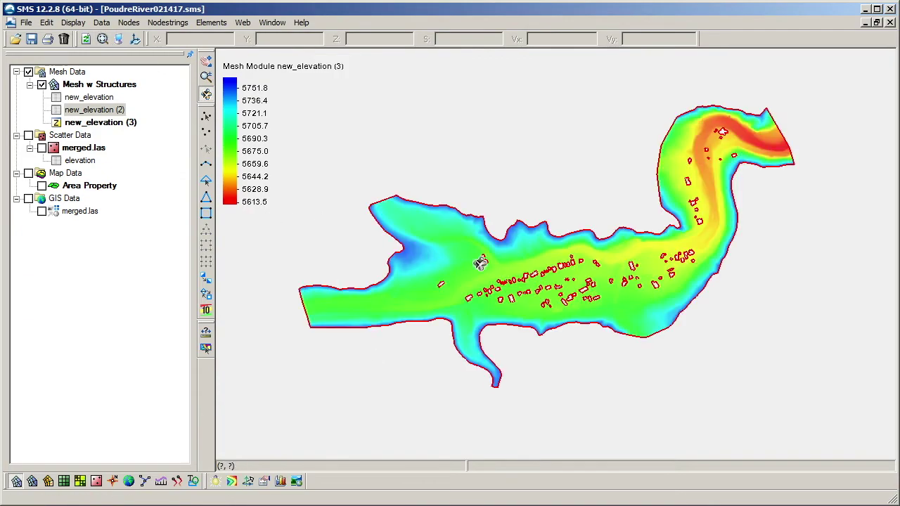
scroll(485, 274, up, 4)
drag(513, 264, 301, 183)
click(135, 39)
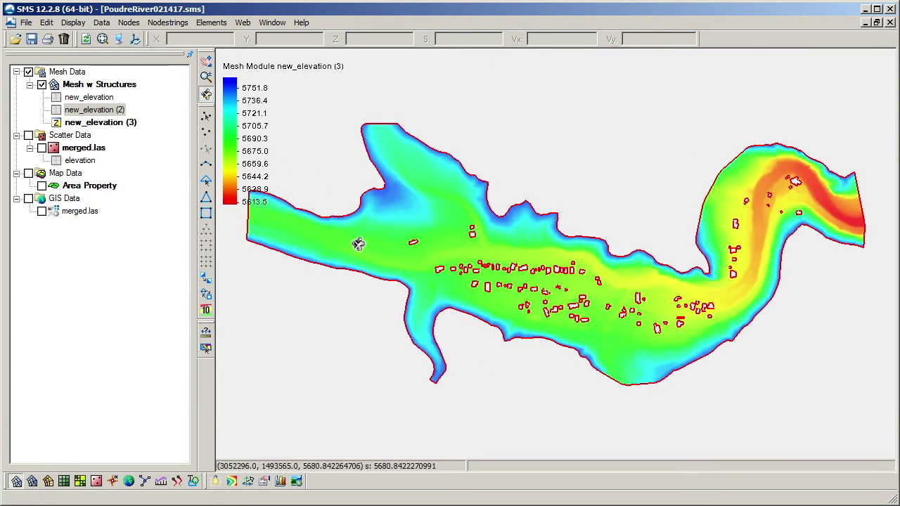
click(41, 85)
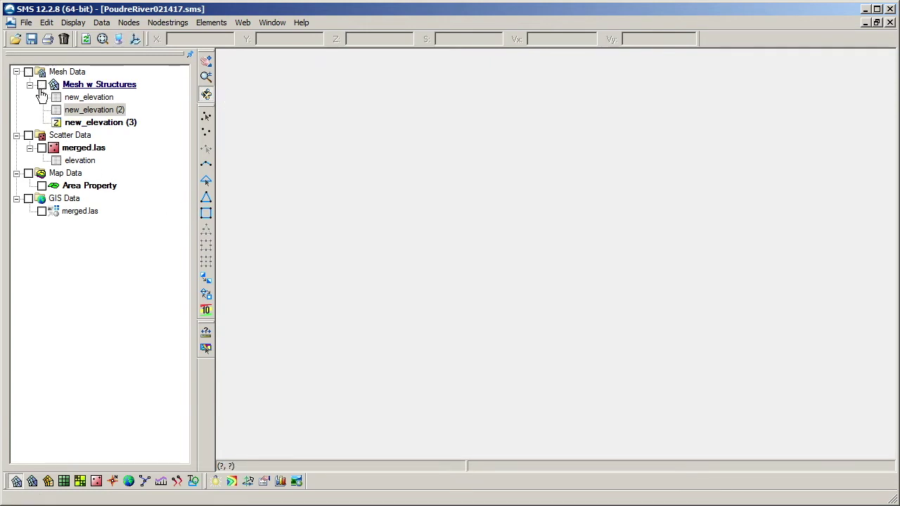
Make the merged.las scatter set active so its elevation colours show.
click(49, 148)
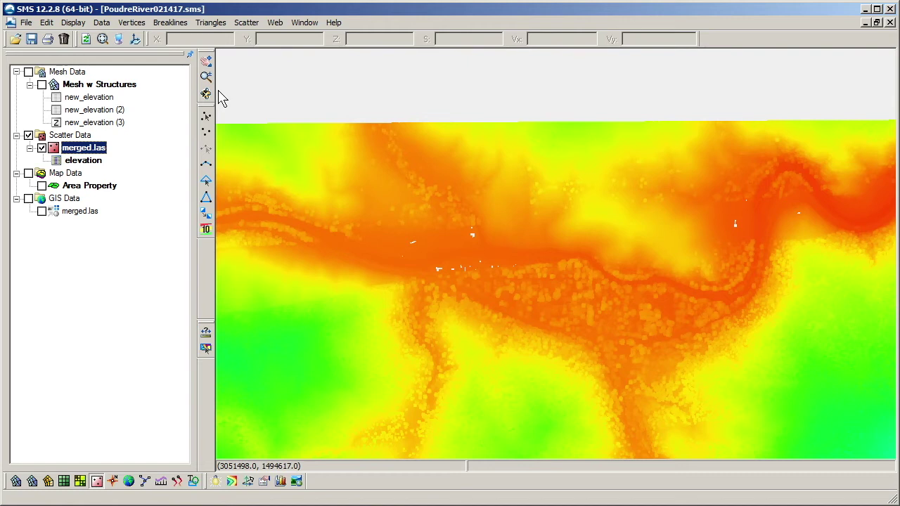
click(102, 23)
Set up an Adjacent triangle normal angle filter for merged.las with a 5-degree filter angle.
mouse_move(117, 35)
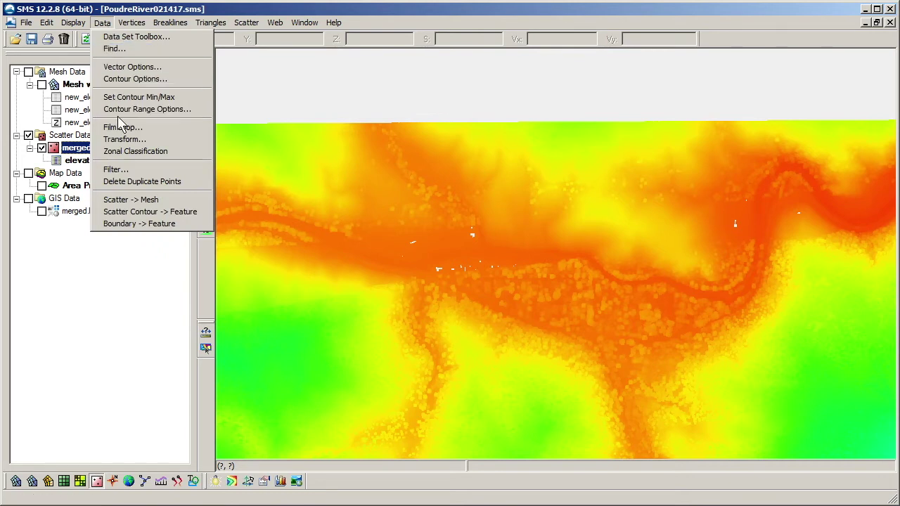
click(130, 172)
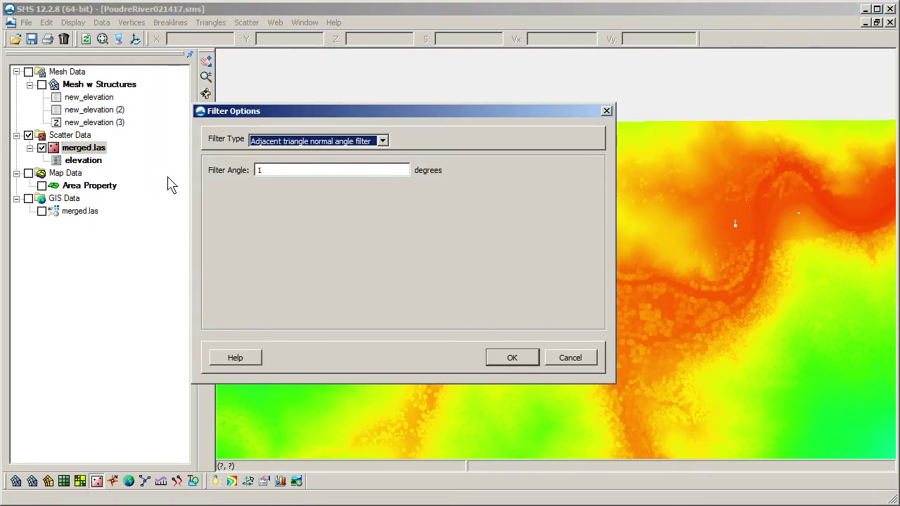
click(355, 173)
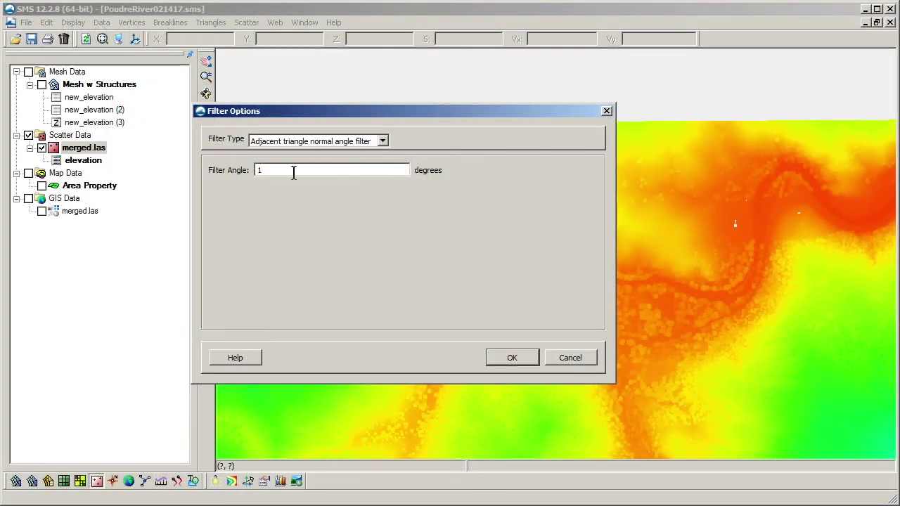
double_click(258, 169)
text(5)
Run the filter, deleting 72674 of 12502370 points, and close the Filter Report.
click(513, 358)
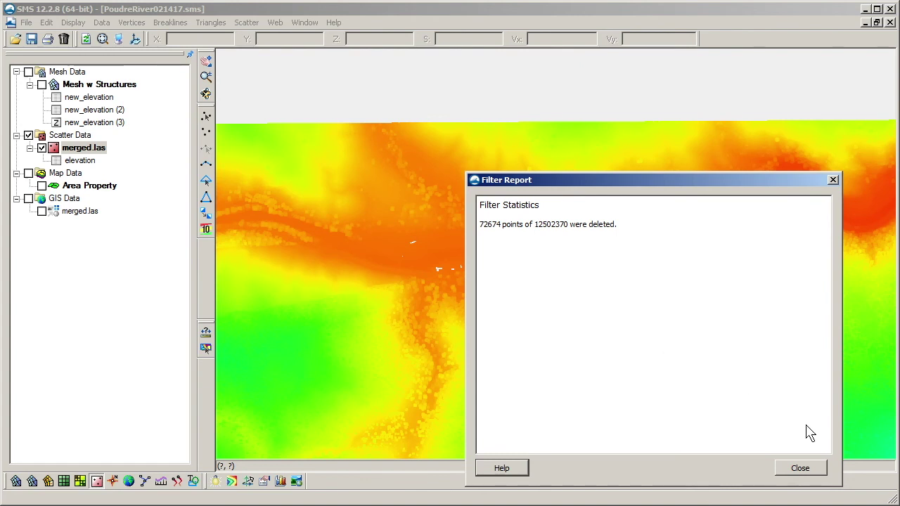
click(810, 473)
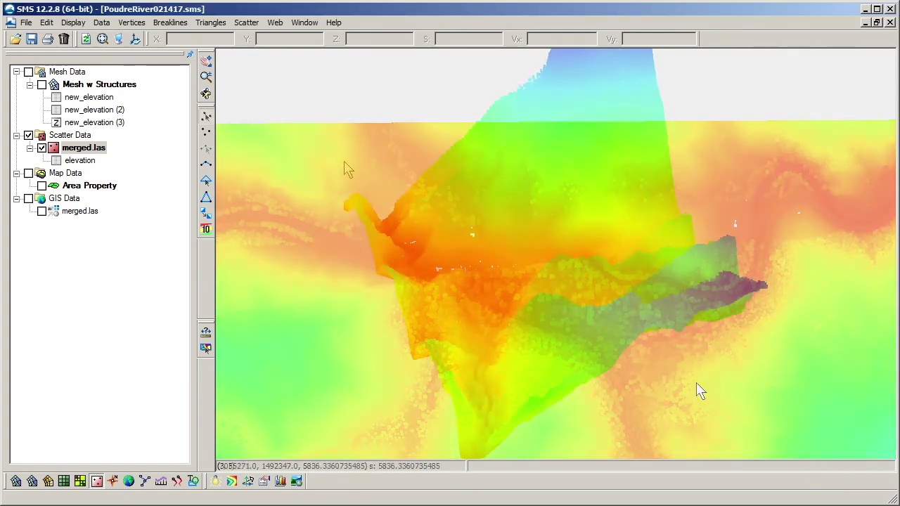